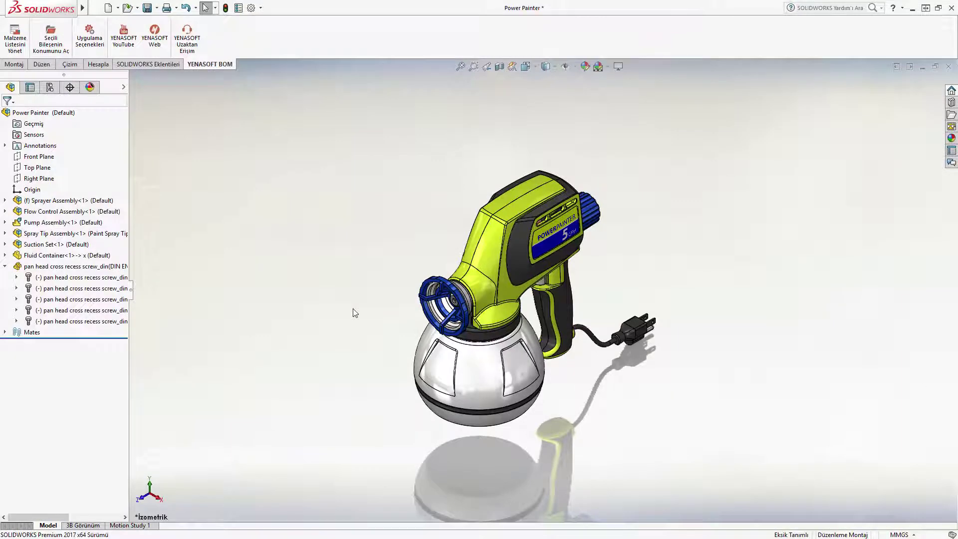
Step: Open the bill of materials manager and expand Sprayer Assembly to show its sub-parts
mouse_move(355, 313)
middle_mouse_down()
mouse_move(552, 316)
mouse_move(705, 282)
mouse_move(757, 282)
mouse_move(784, 297)
mouse_move(770, 320)
middle_mouse_up()
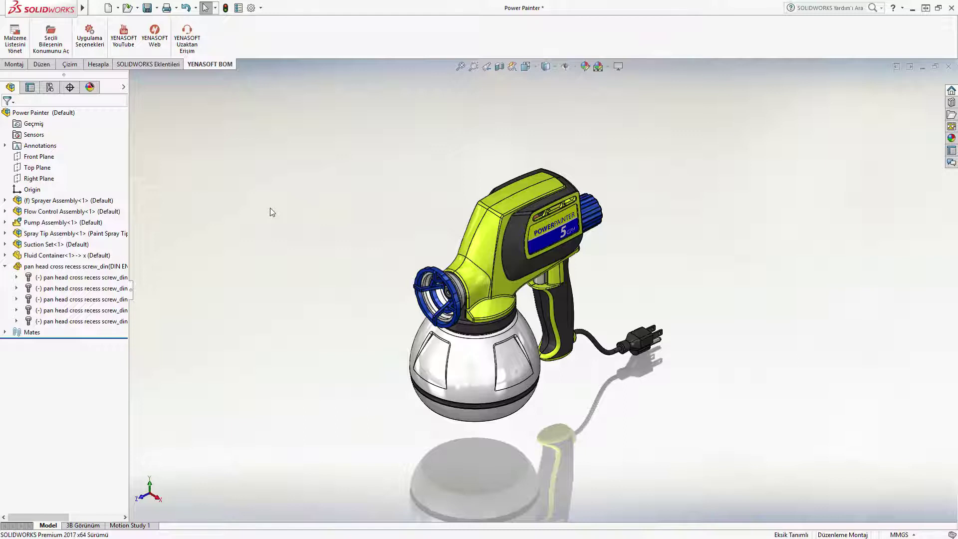
left_click(17, 47)
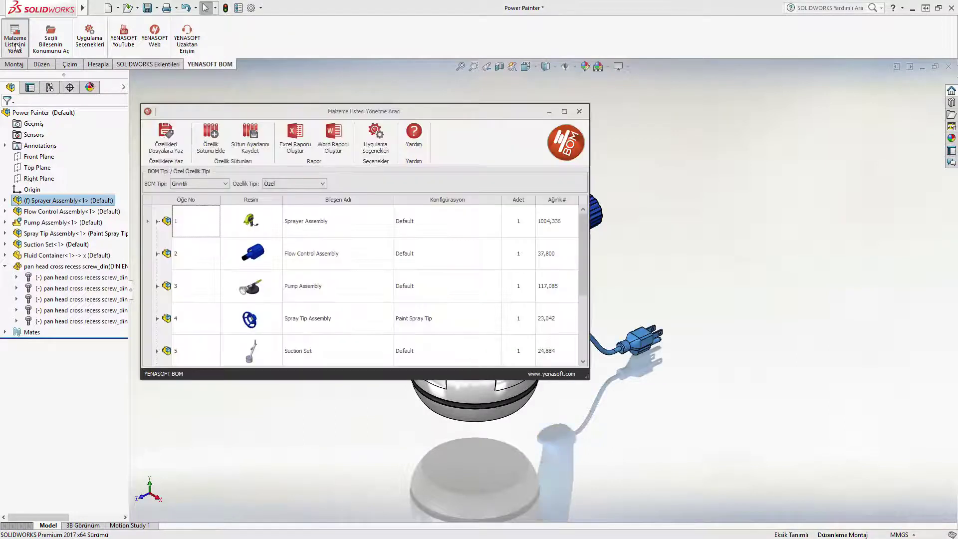
left_click(476, 227)
right_click(477, 227)
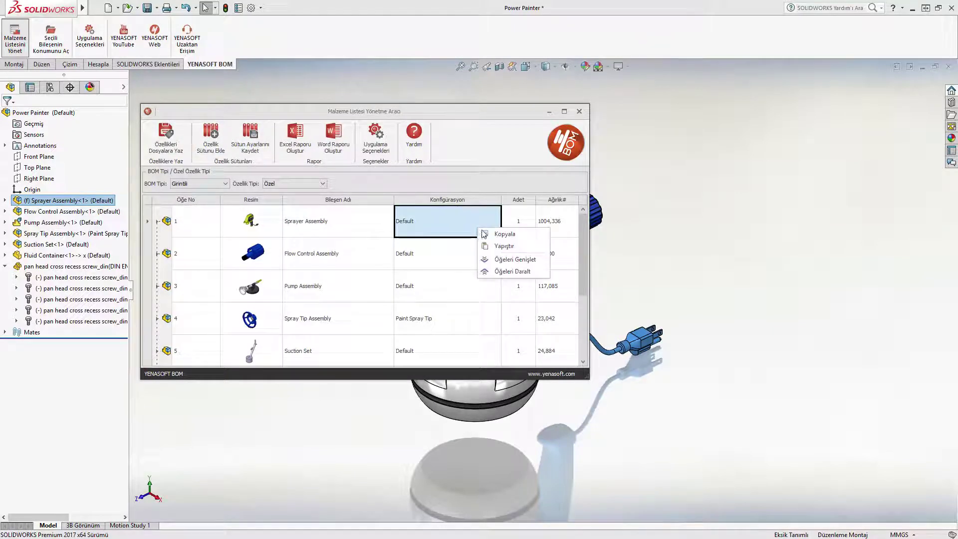
left_click(515, 259)
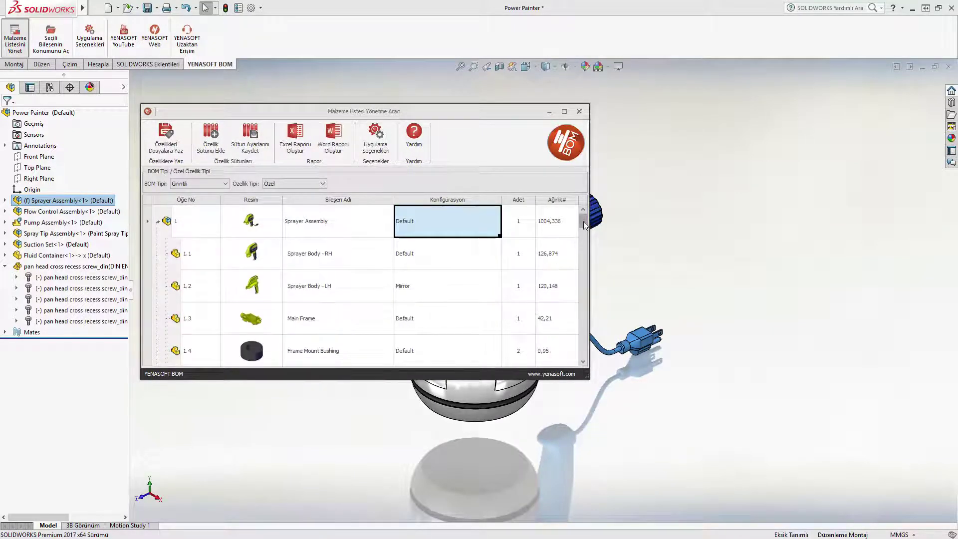
mouse_move(586, 224)
left_mouse_down()
mouse_move(583, 299)
mouse_move(554, 352)
left_mouse_up()
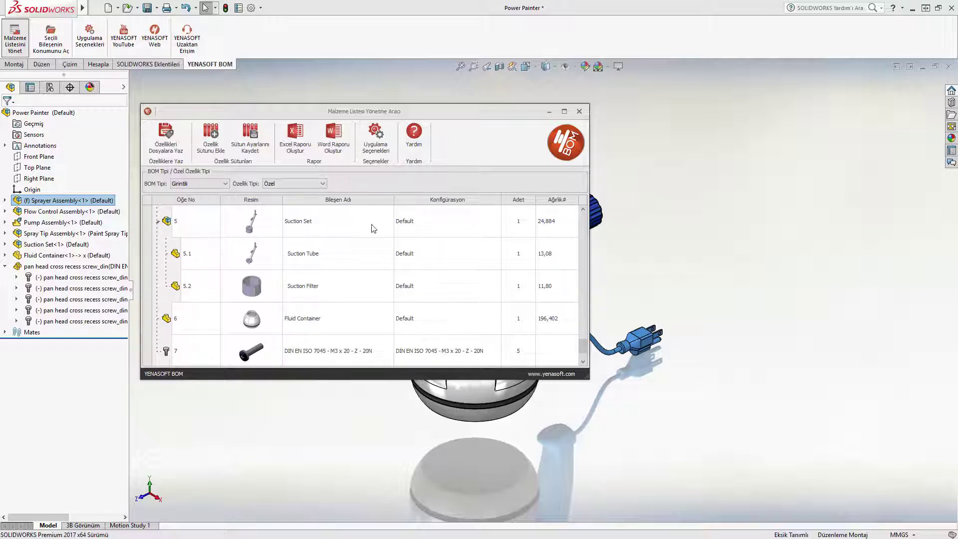
Step: Keep the property type Özel and the indented BOM type Girintili
left_click(317, 184)
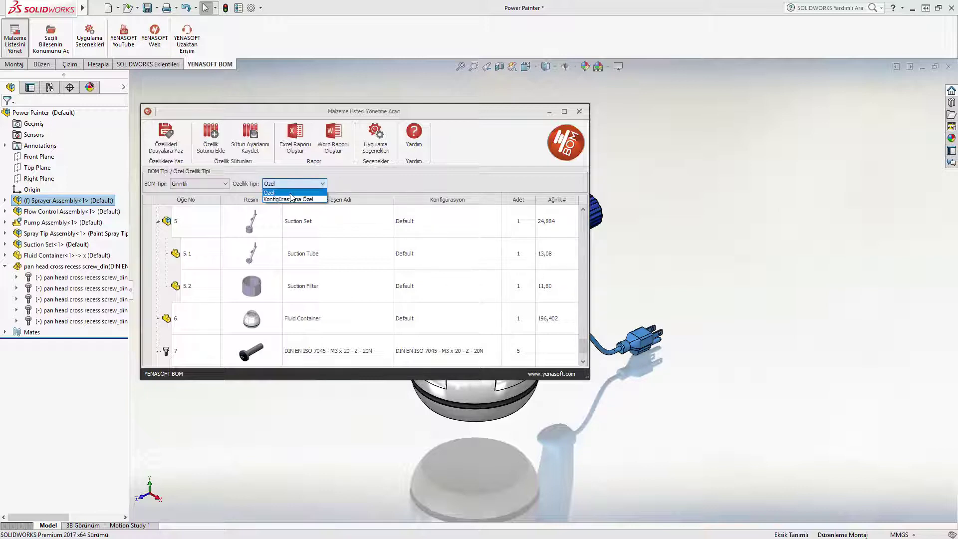
left_click(395, 177)
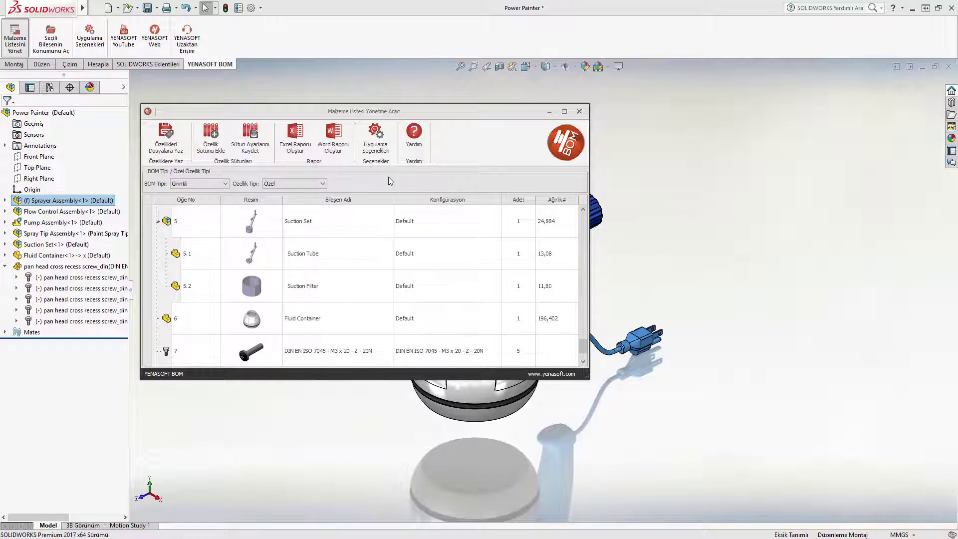
left_click(214, 184)
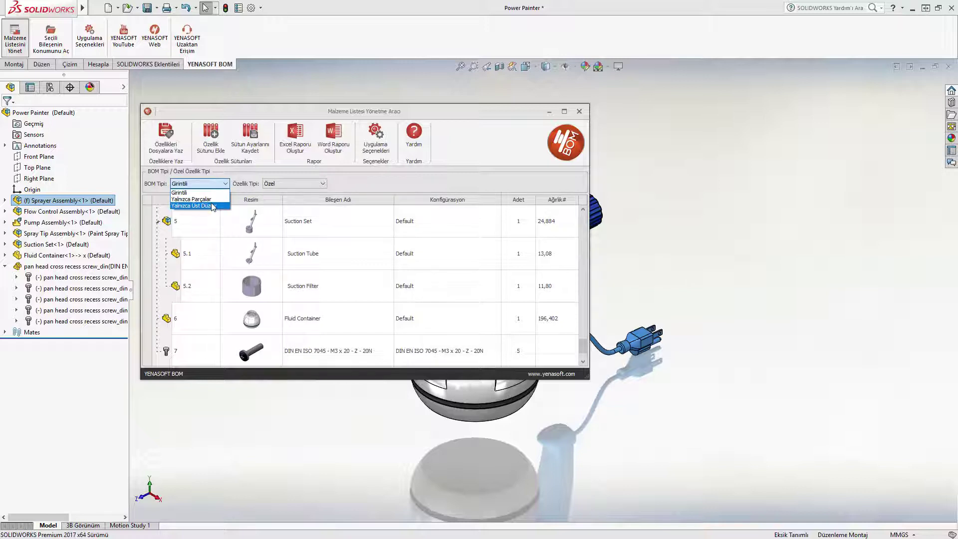
left_click(429, 181)
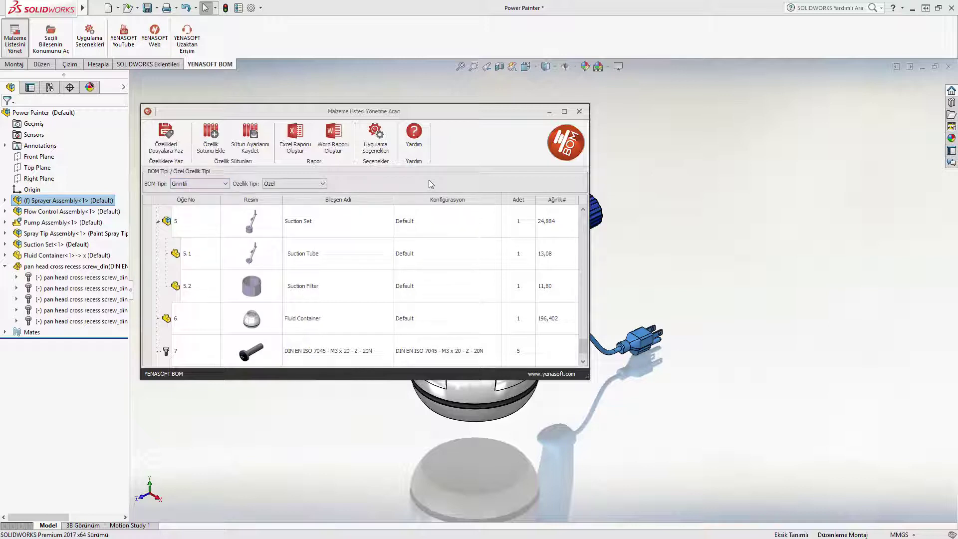
Step: Add the hidden ERP Kodu column to the BOM table and maximize the window
right_click(555, 200)
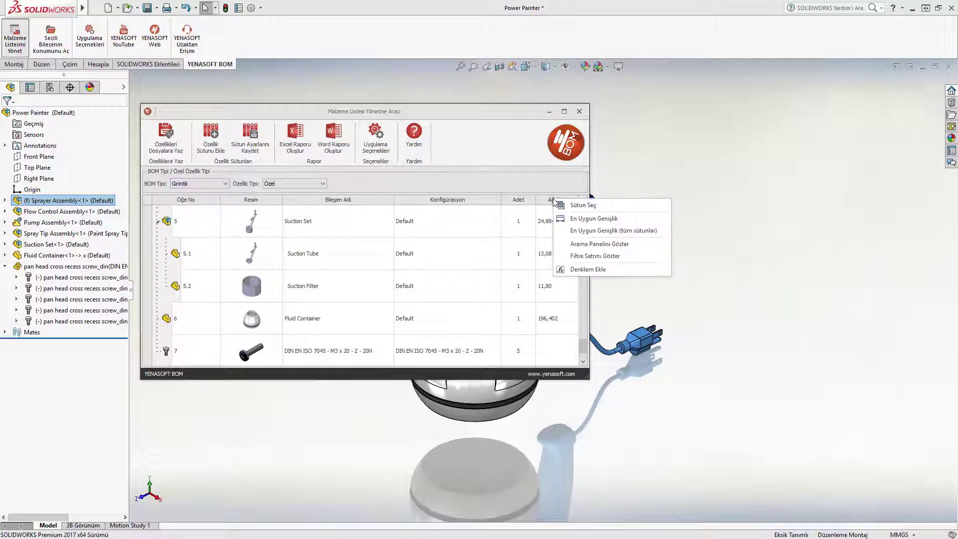
left_click(568, 205)
left_click_drag(487, 259, 574, 200)
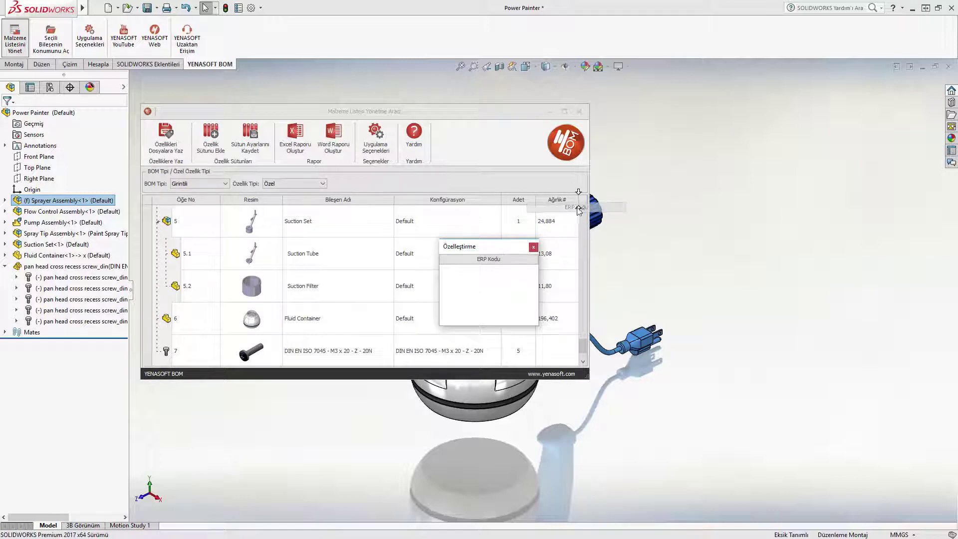
left_click(533, 247)
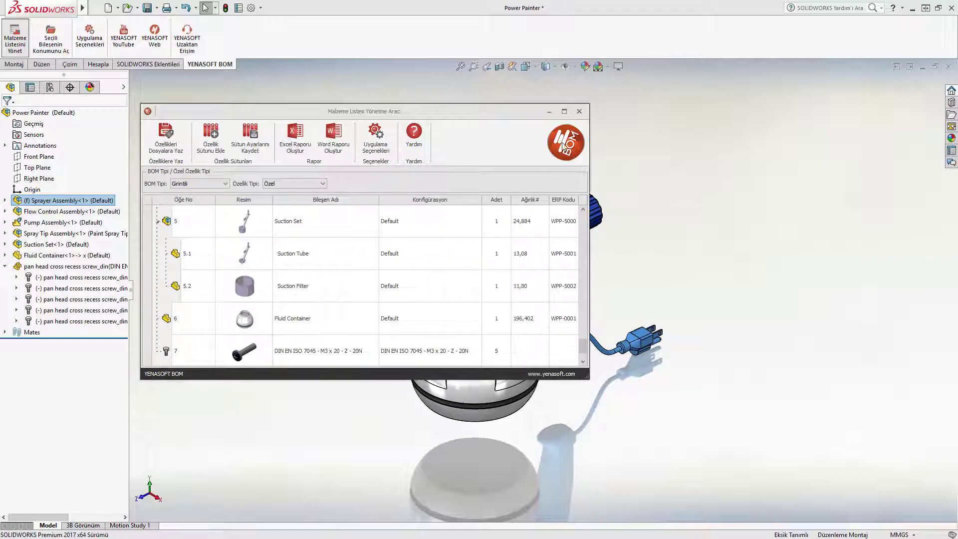
left_click(565, 111)
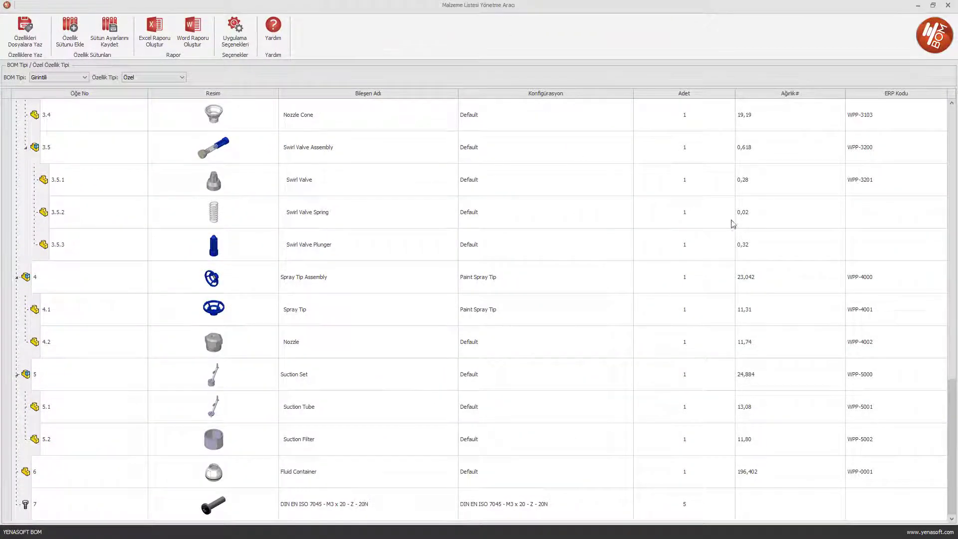
Step: Fill WPP-3201 down, then set Swirl Valve Spring to WPP-3202 and Swirl Valve Plunger to WPP-3203
left_click(885, 184)
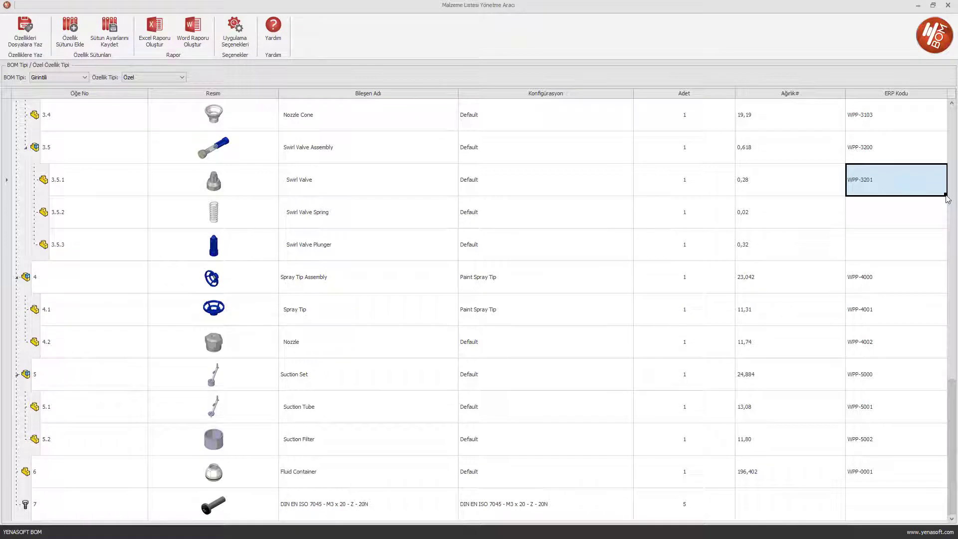
left_click_drag(946, 195, 927, 244)
left_click(882, 215)
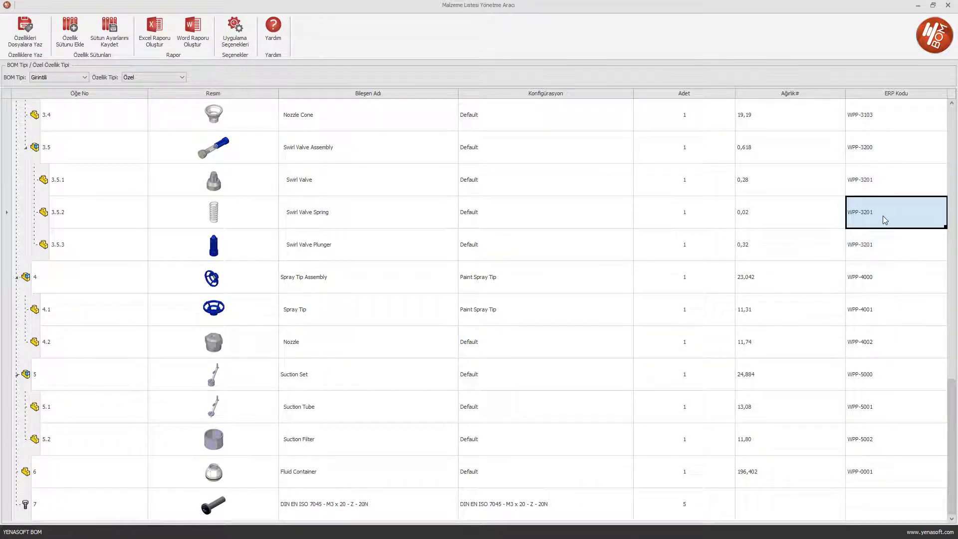
type("2")
key("Return")
left_click(875, 243)
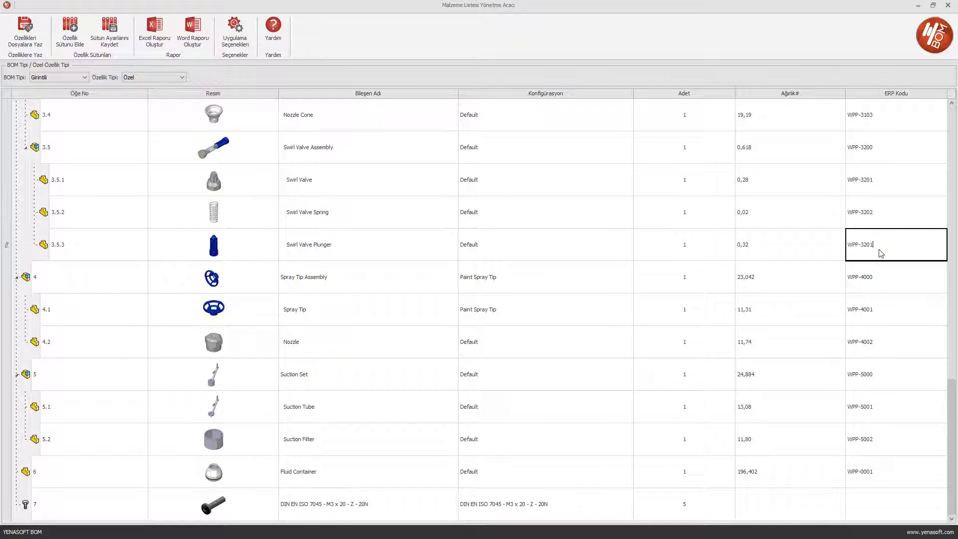
type("3")
key("Return")
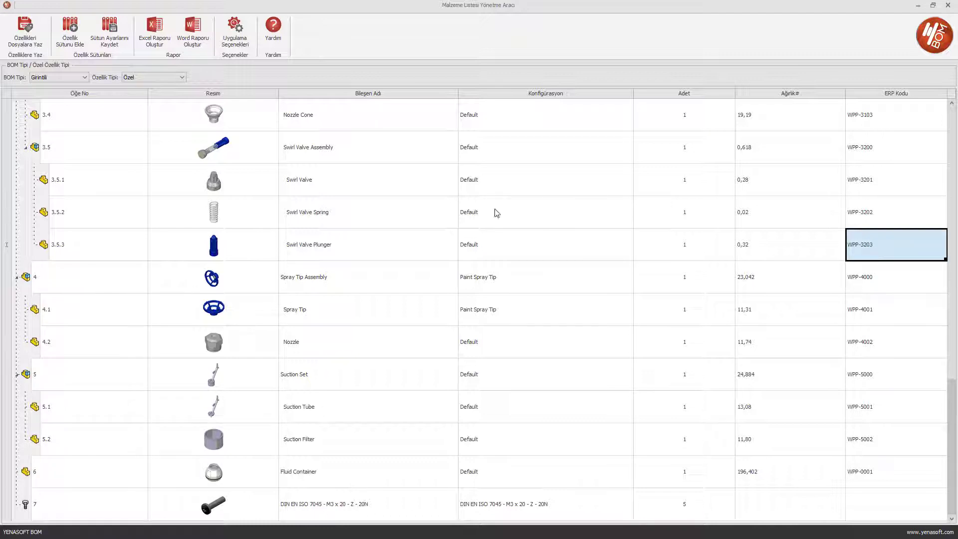
Step: Add a new Malzeme property column of text (Metin) type to the BOM
left_click(70, 31)
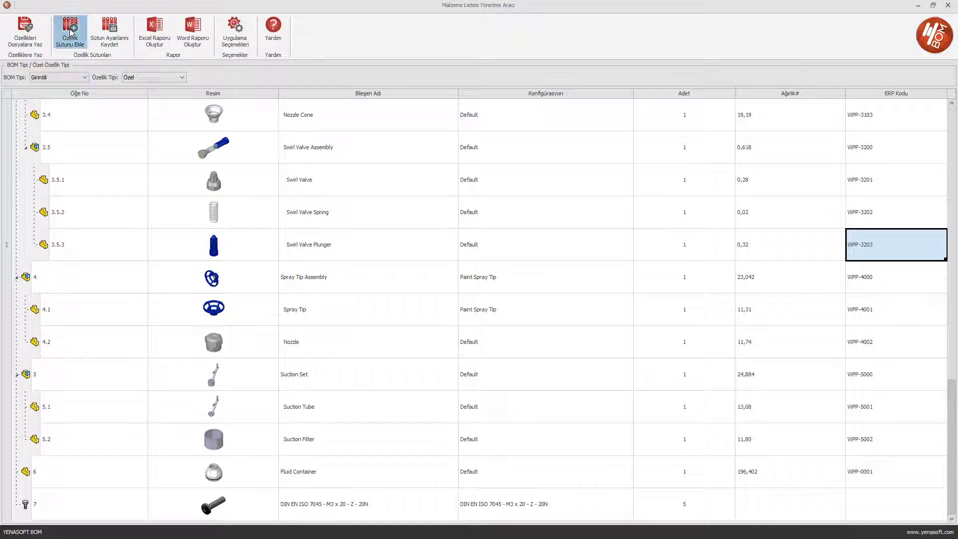
left_click(180, 165)
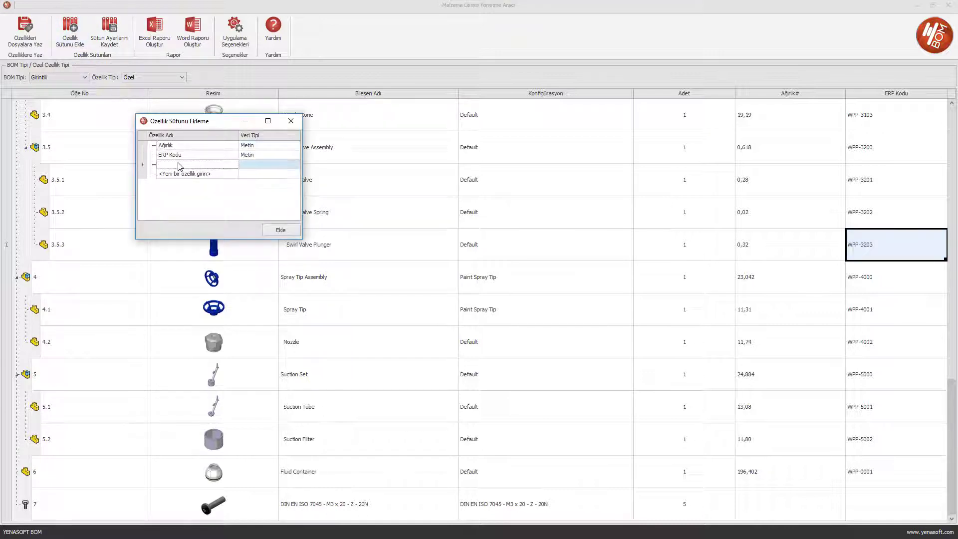
type("Malzeme")
left_click(274, 167)
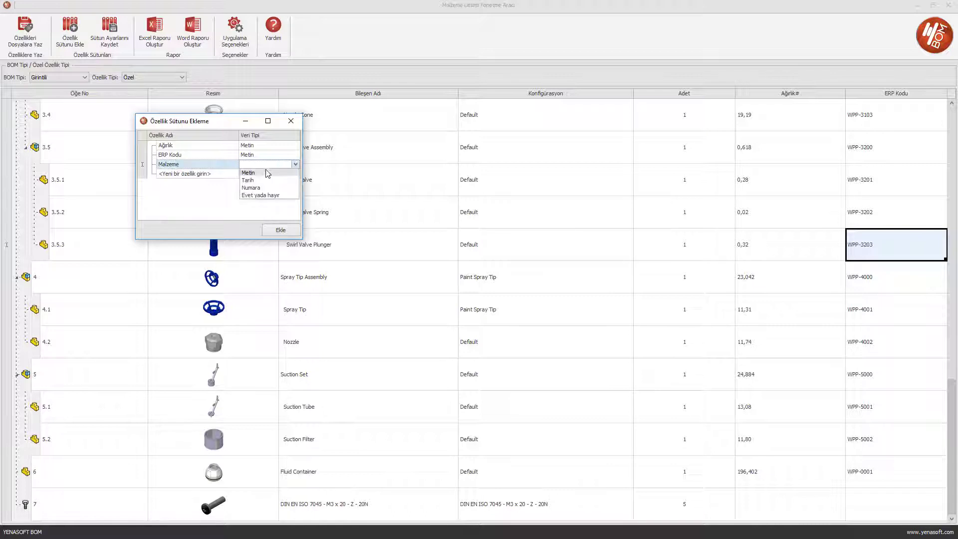
left_click(284, 232)
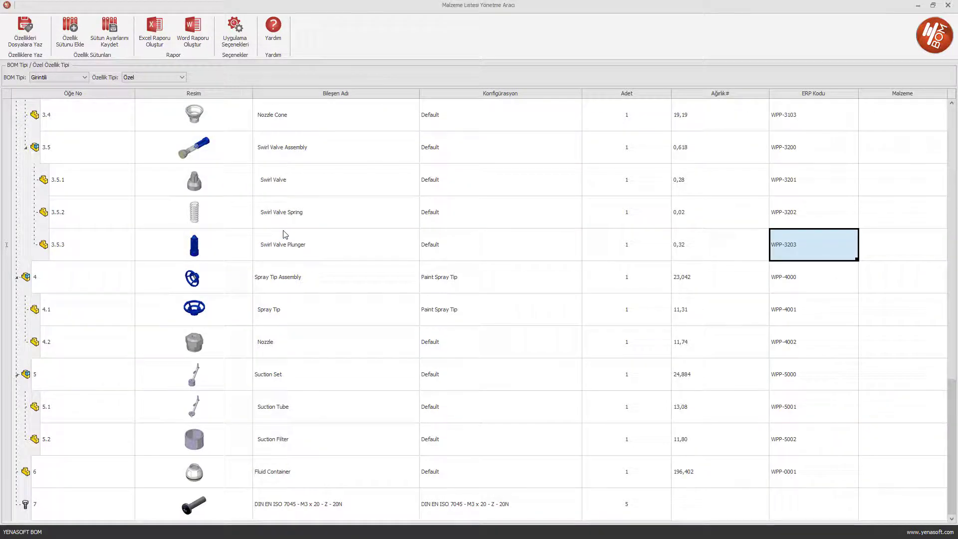
Step: Give the Malzeme column an equation pulling each part's SW-Material
right_click(893, 94)
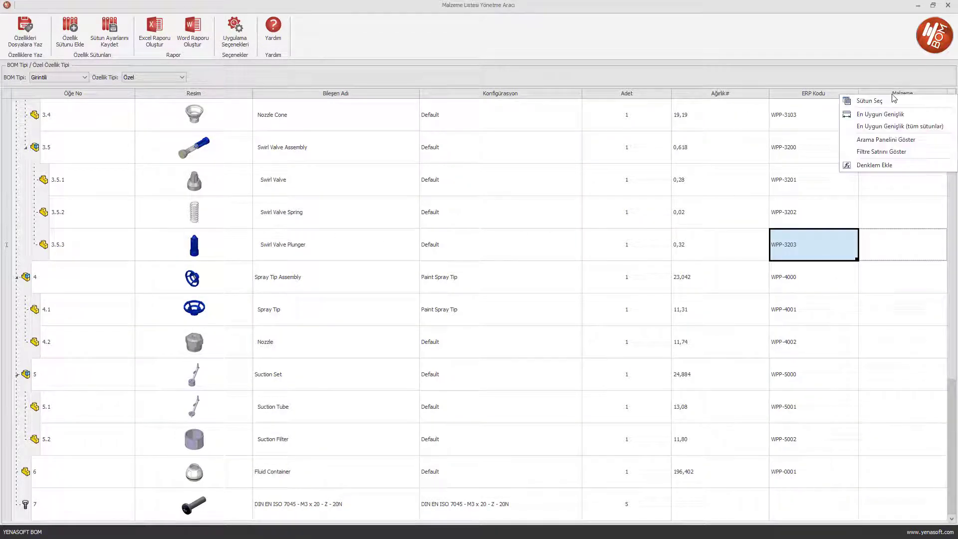
left_click(881, 165)
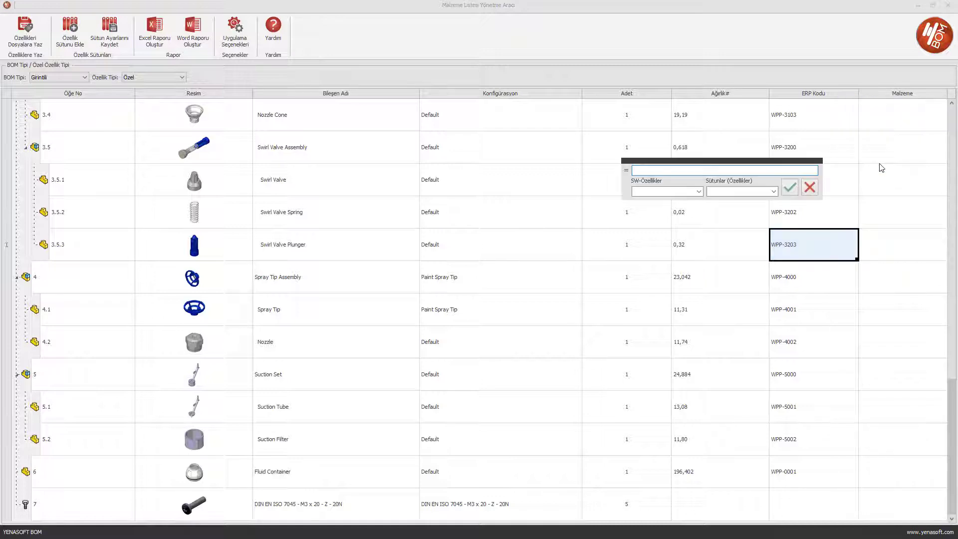
left_click(774, 191)
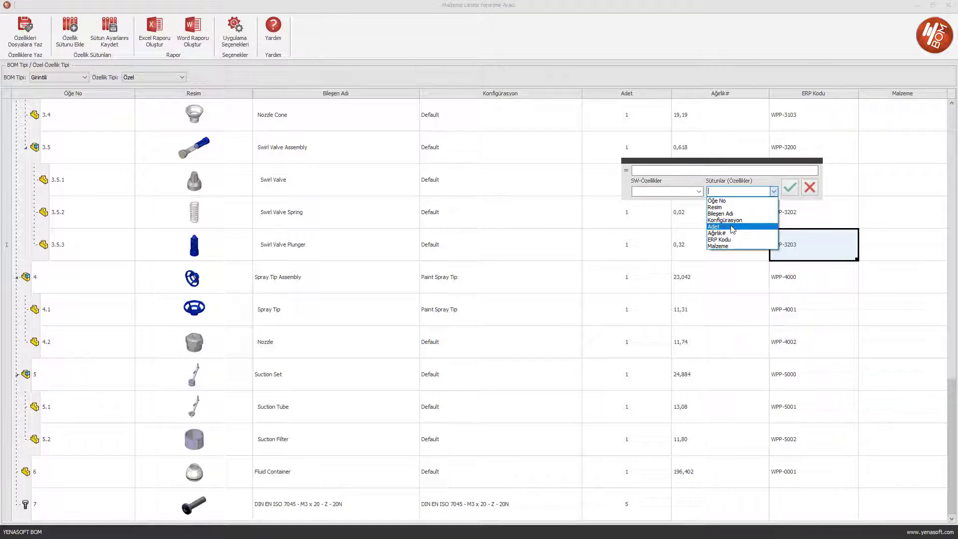
left_click(757, 182)
left_click(699, 192)
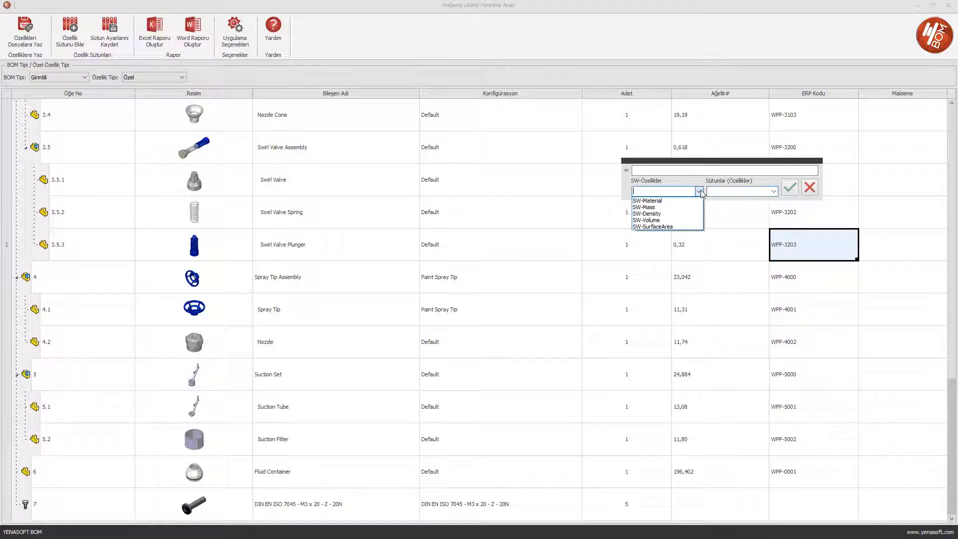
left_click(668, 201)
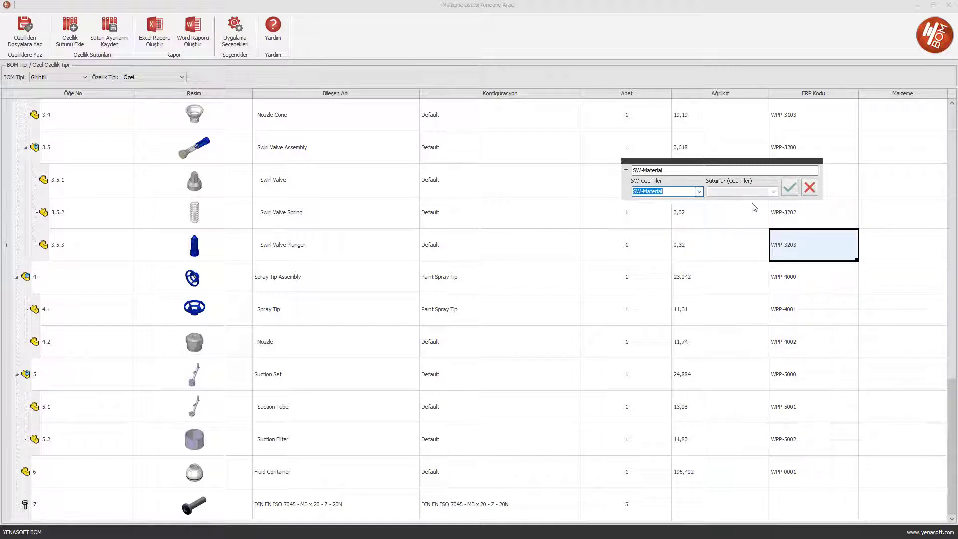
left_click(789, 189)
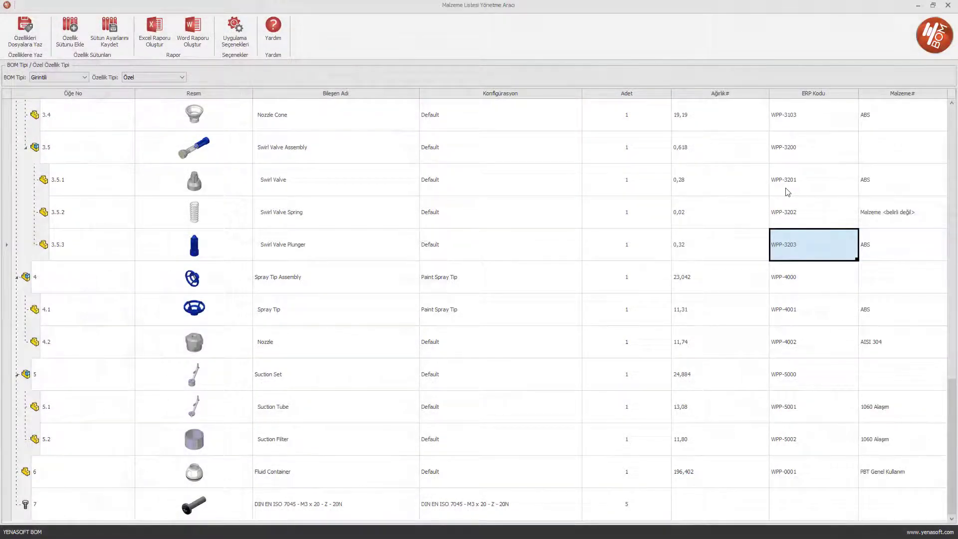
Step: Assign 1060 Alaşım to Swirl Valve Spring and write properties back to the part files
left_click(900, 217)
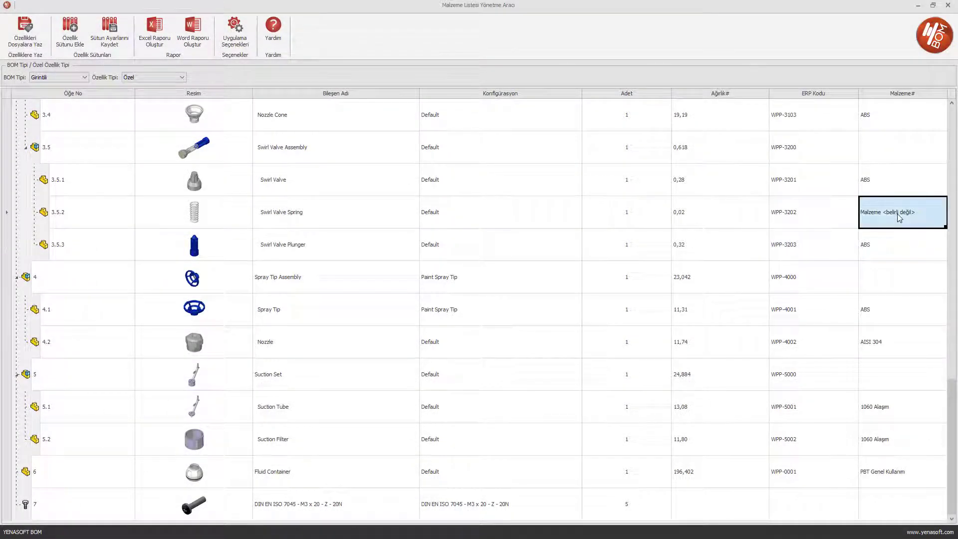
double_click(900, 217)
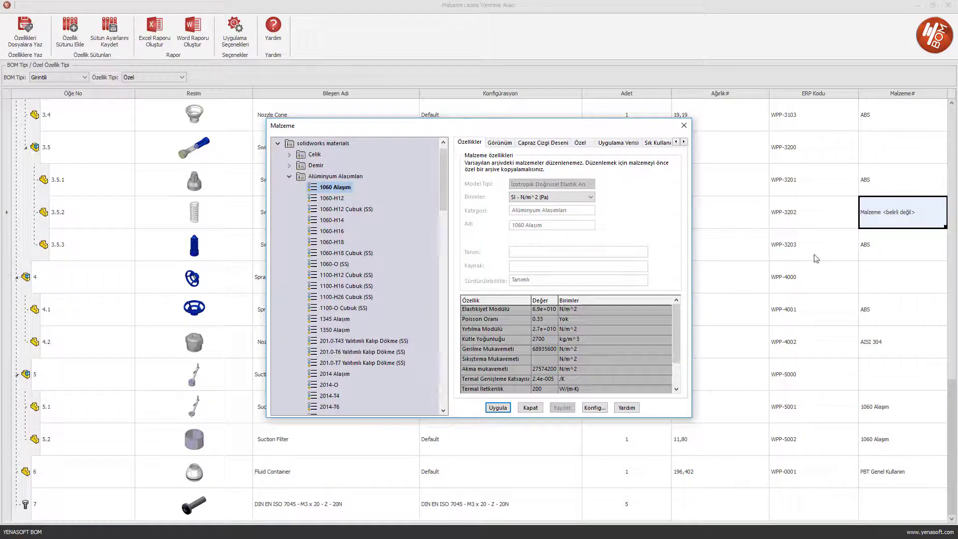
left_click(500, 408)
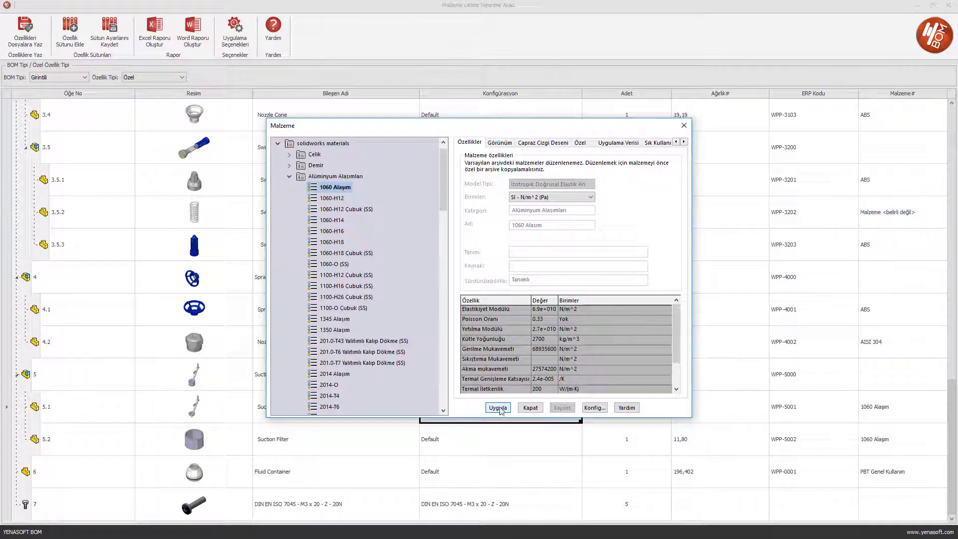
left_click(531, 408)
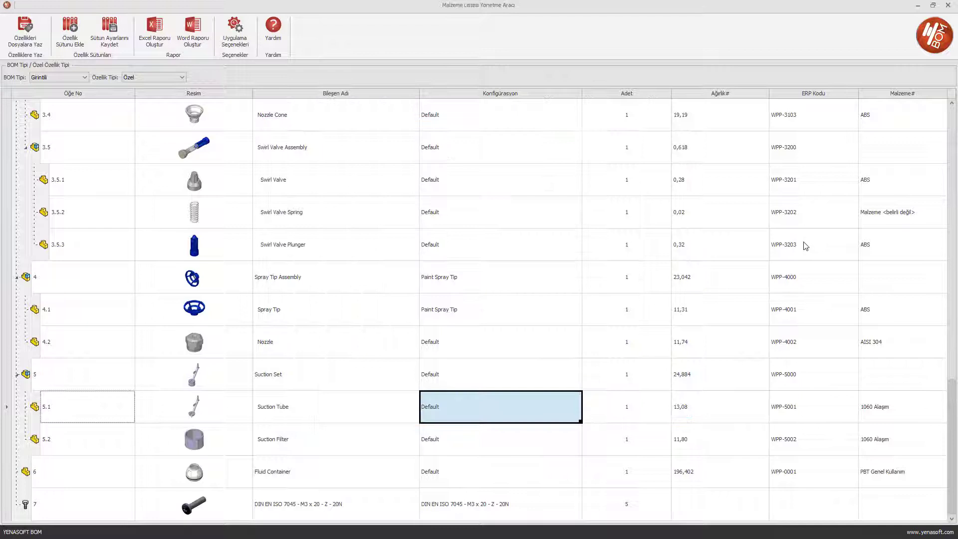
left_click(864, 211)
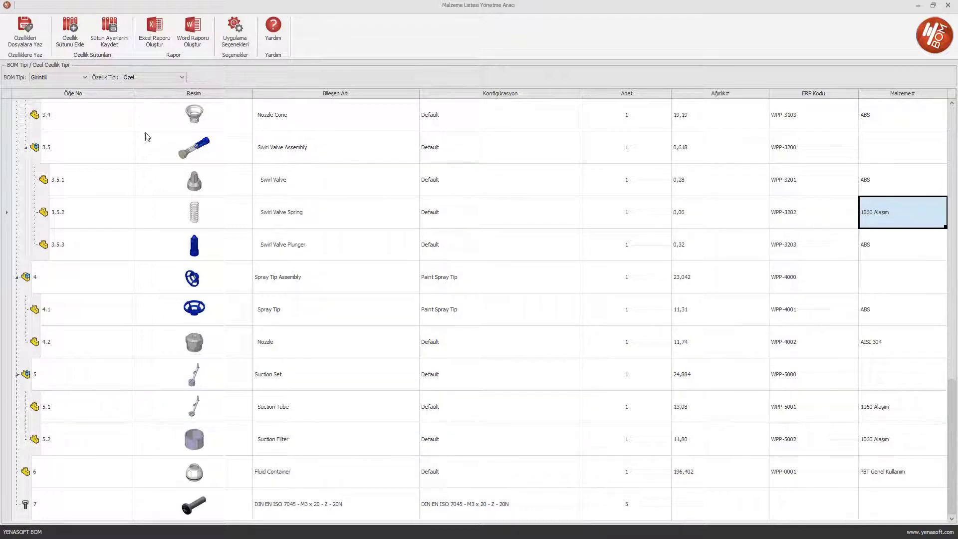
left_click(27, 31)
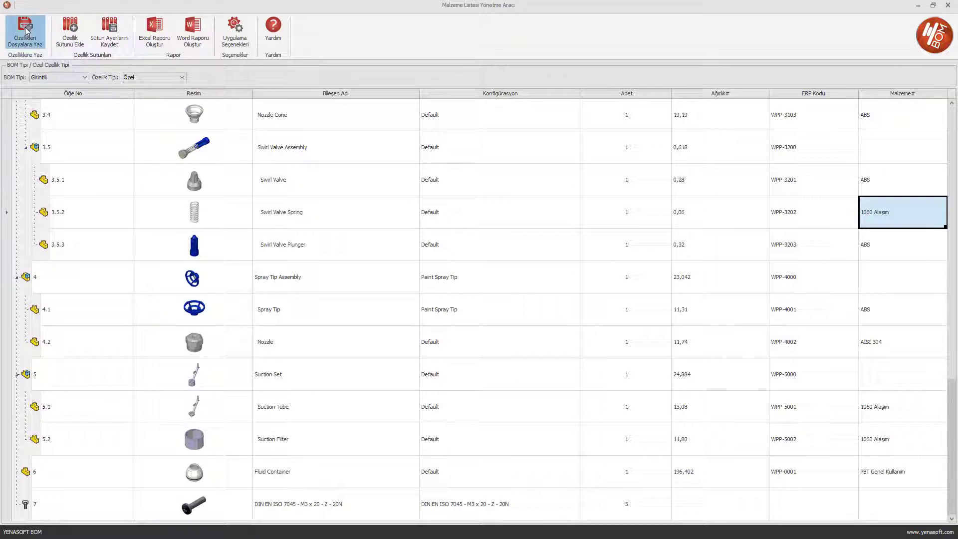
Step: Dismiss the confirmation and save the Excel report Power Painter_Excel_Raporu in BOM Sample Model
left_click(570, 303)
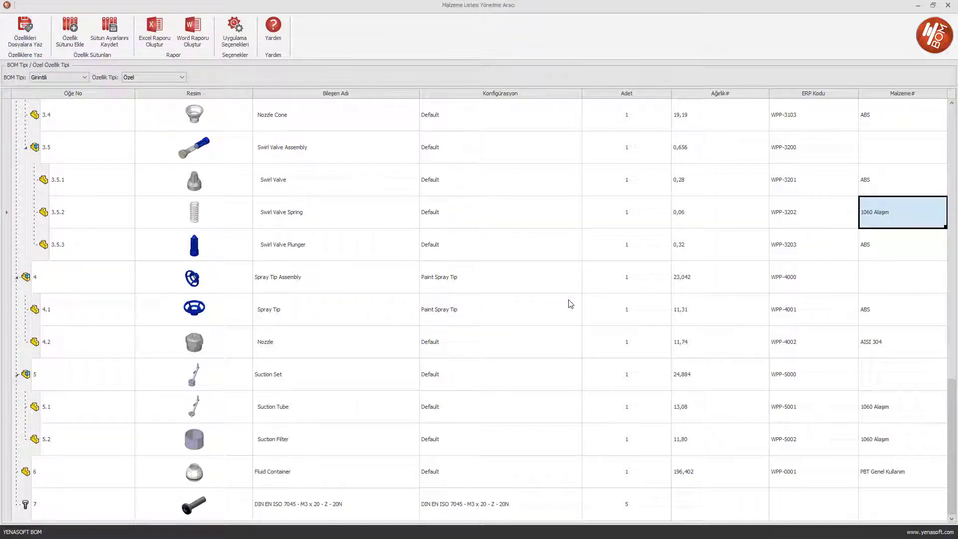
left_click(157, 31)
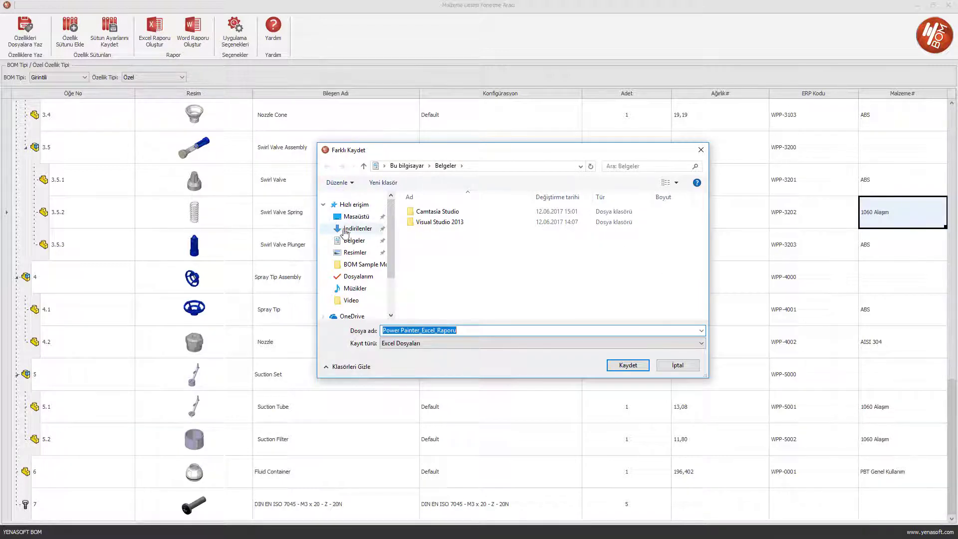
left_click(369, 264)
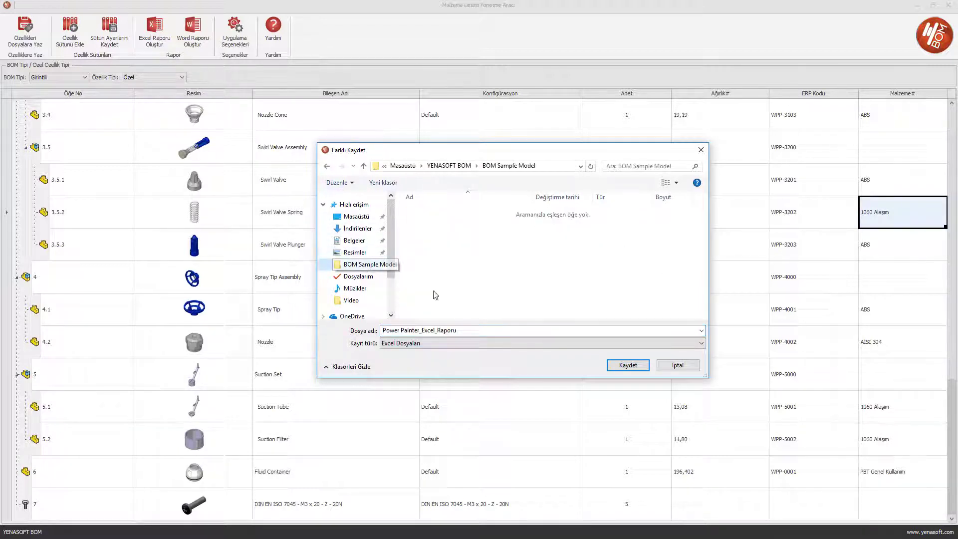
left_click(628, 366)
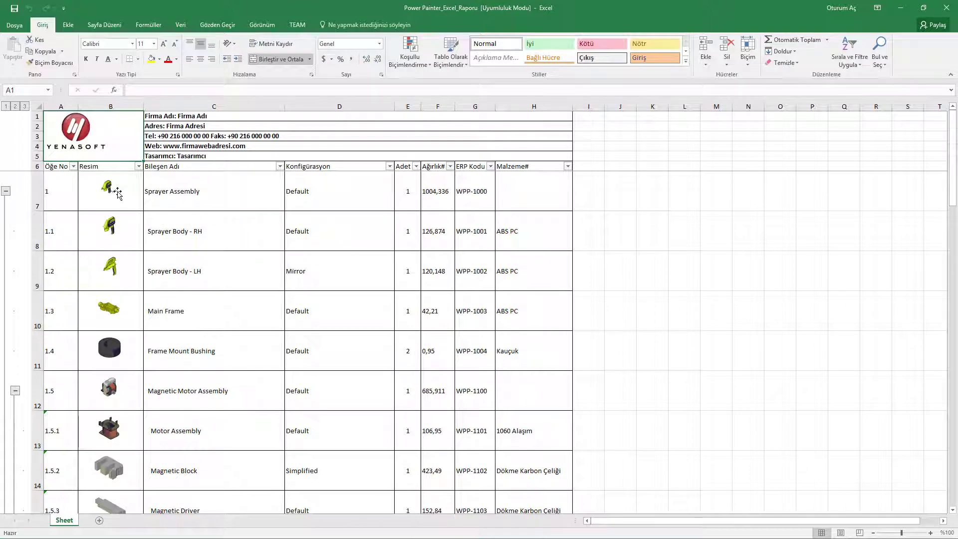
Step: Review the Excel report, then save the Word report Power Painter_Word_Raporu in the same folder
scroll(117, 193, "down", 1)
scroll(118, 194, "down", 1)
scroll(117, 194, "down", 1)
scroll(118, 194, "down", 1)
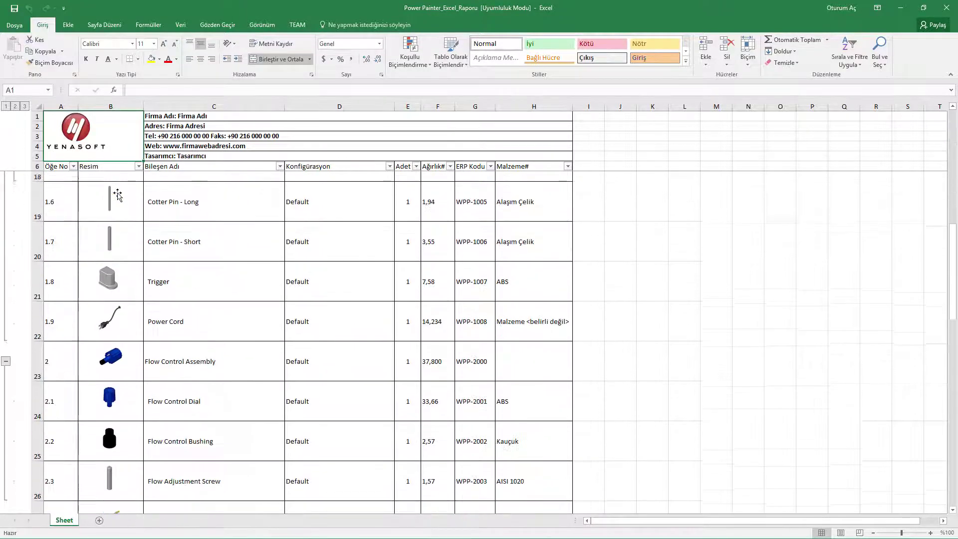
scroll(117, 193, "down", 1)
scroll(117, 193, "down", 1)
scroll(117, 194, "down", 1)
scroll(118, 194, "down", 1)
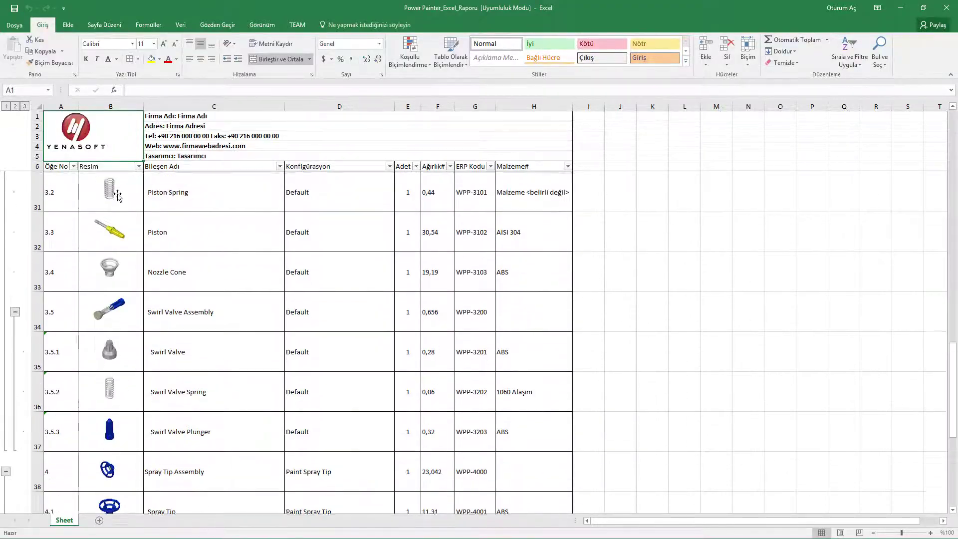
scroll(117, 194, "down", 1)
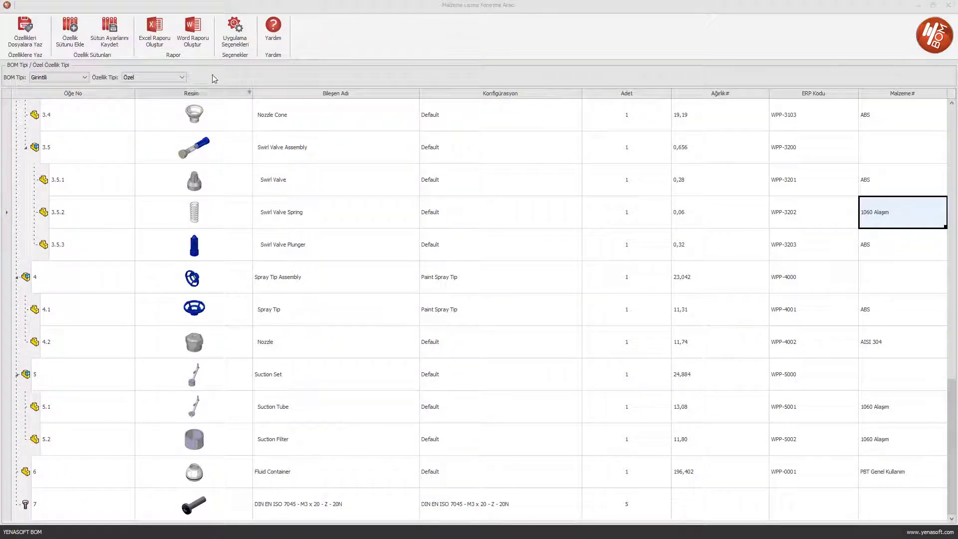
left_click(199, 39)
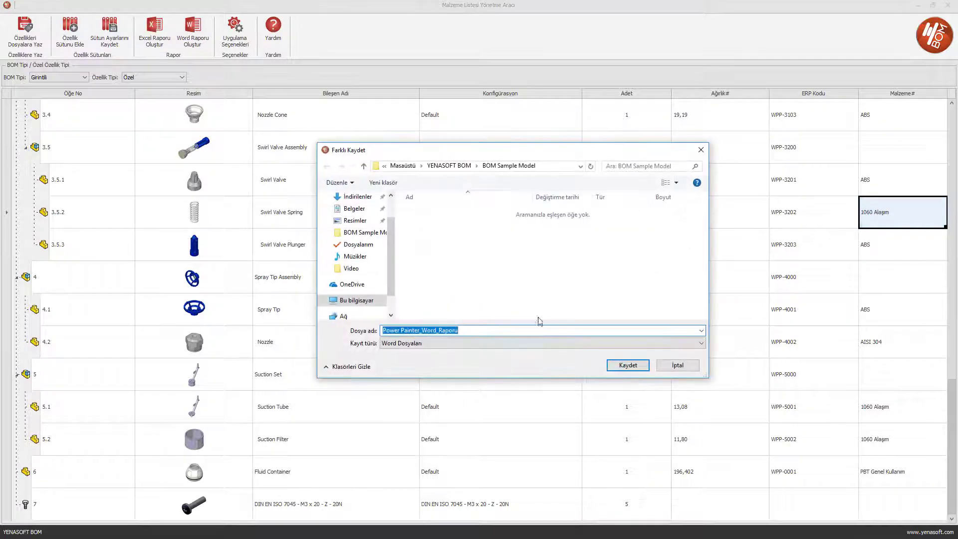
left_click(633, 366)
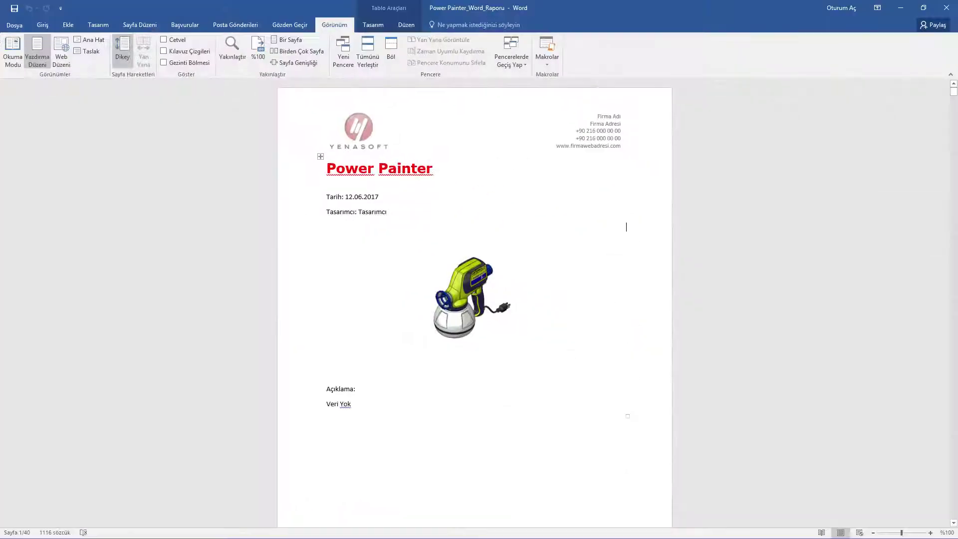
Step: Scroll through the Word report's per-part Model Bilgisi pages
scroll(510, 268, "down", 1)
scroll(511, 268, "down", 3)
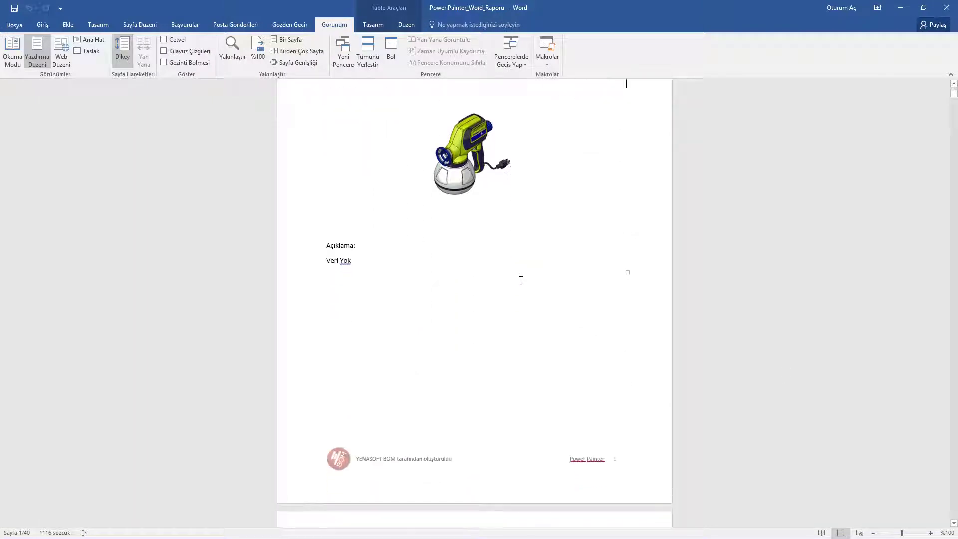
scroll(520, 279, "down", 6)
scroll(520, 293, "down", 4)
scroll(520, 285, "down", 1)
scroll(520, 291, "down", 3)
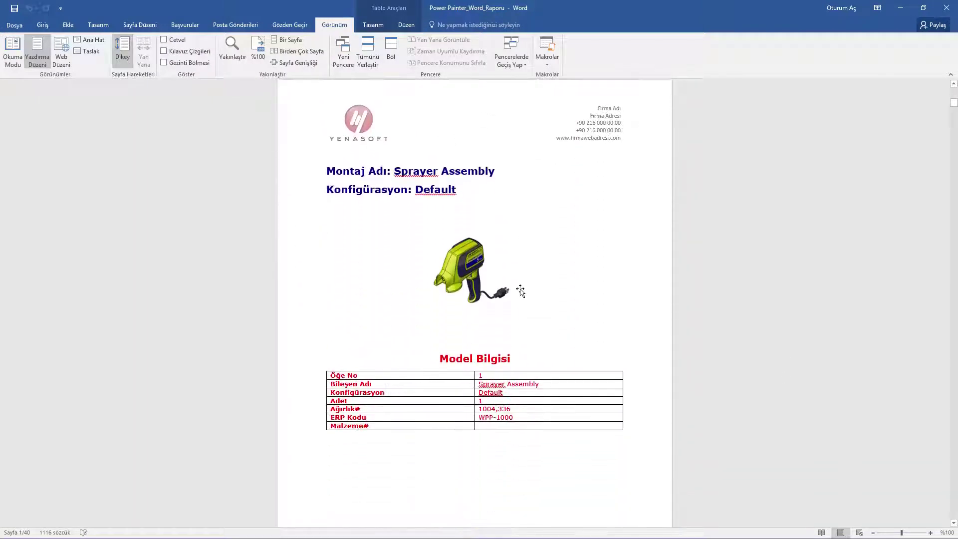
scroll(521, 290, "down", 2)
scroll(521, 289, "down", 1)
scroll(521, 289, "down", 5)
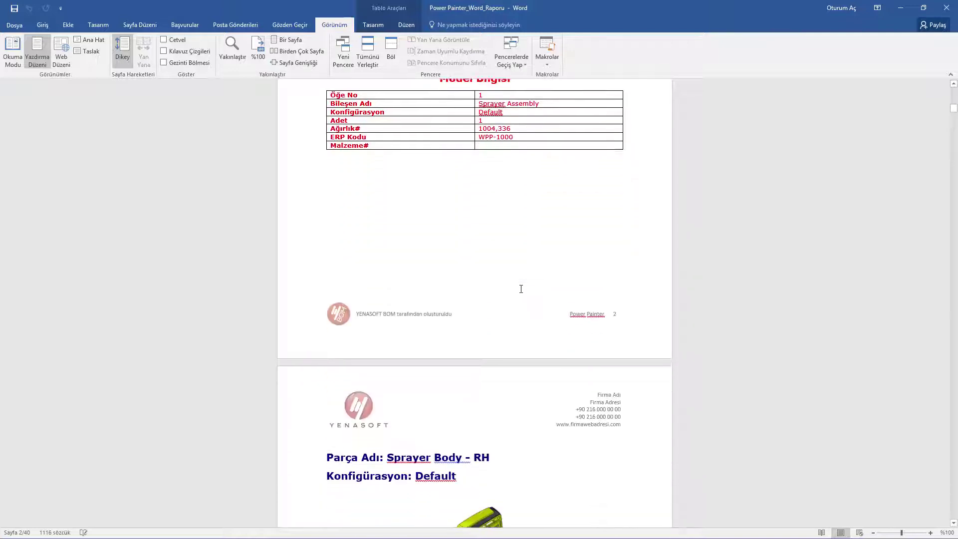
scroll(520, 287, "down", 3)
scroll(521, 289, "down", 3)
scroll(520, 291, "down", 3)
scroll(521, 291, "down", 1)
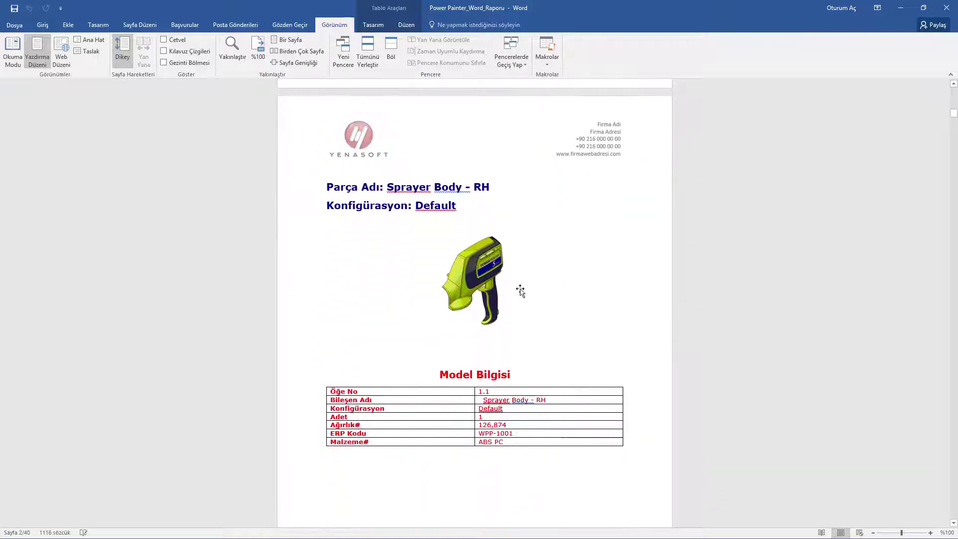
scroll(520, 291, "down", 1)
scroll(521, 290, "down", 1)
scroll(521, 289, "down", 3)
scroll(520, 290, "down", 3)
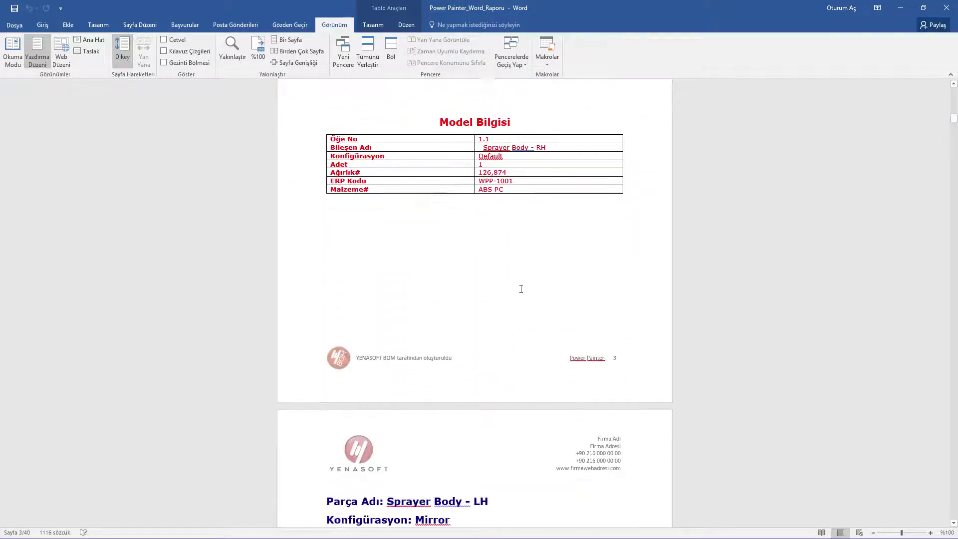
scroll(521, 290, "down", 5)
scroll(520, 290, "down", 2)
scroll(520, 291, "down", 2)
scroll(521, 291, "down", 2)
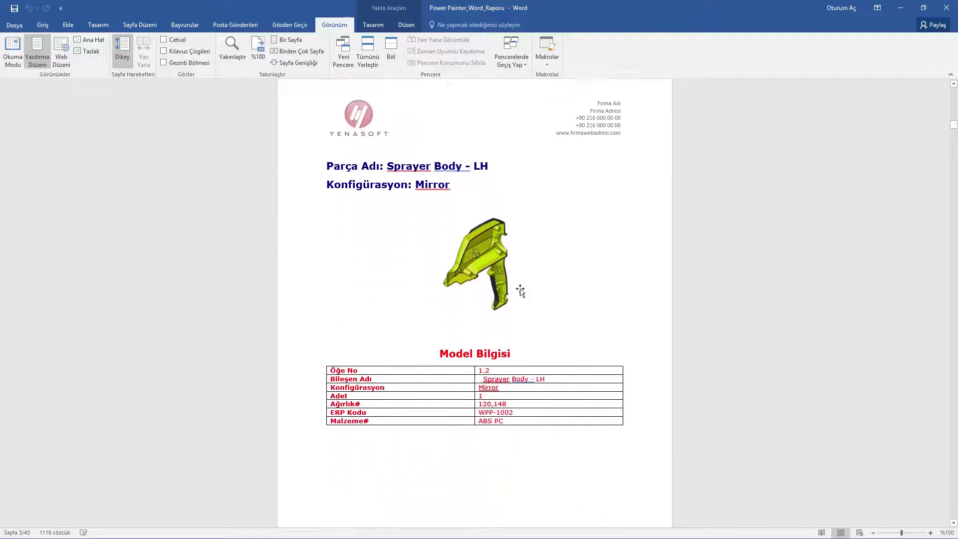
scroll(524, 290, "down", 1)
scroll(525, 287, "down", 3)
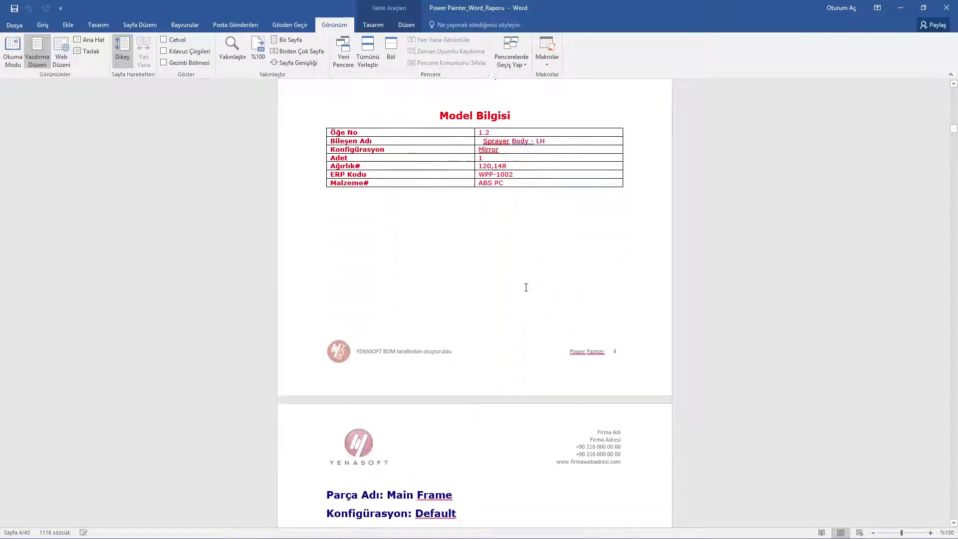
scroll(525, 287, "down", 3)
scroll(526, 288, "down", 4)
scroll(526, 288, "down", 2)
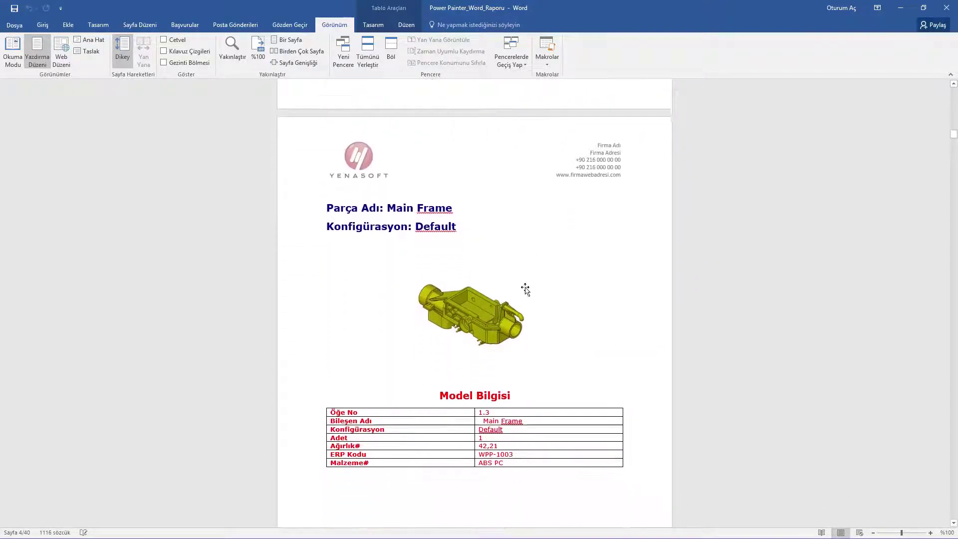
scroll(526, 288, "down", 1)
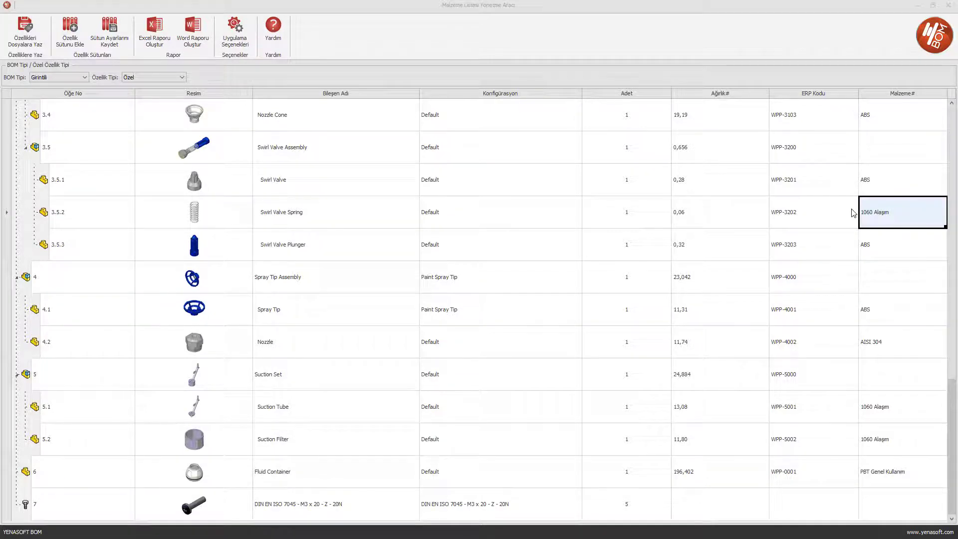
Step: Minimize the Malzeme Listesi Yönetme Aracı window to reveal the Power Painter assembly
left_click(919, 6)
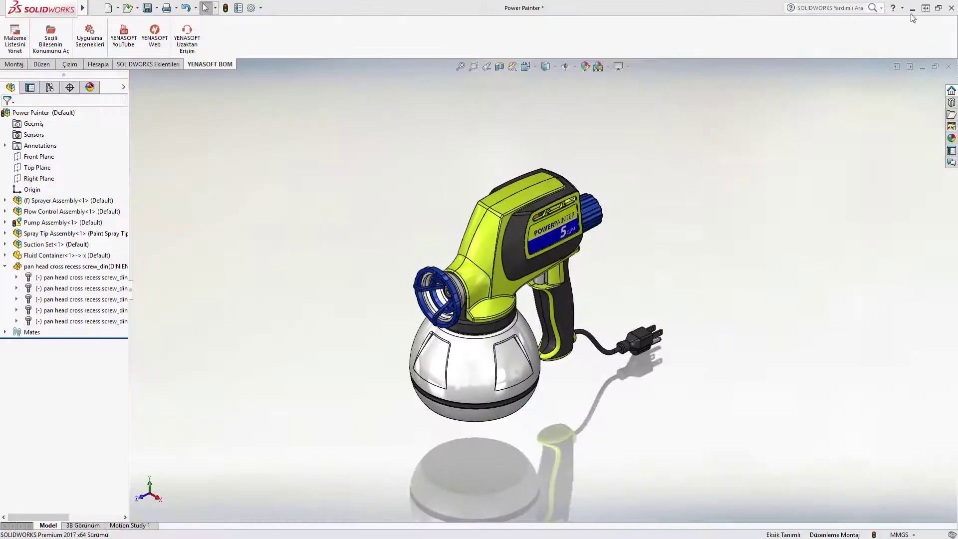